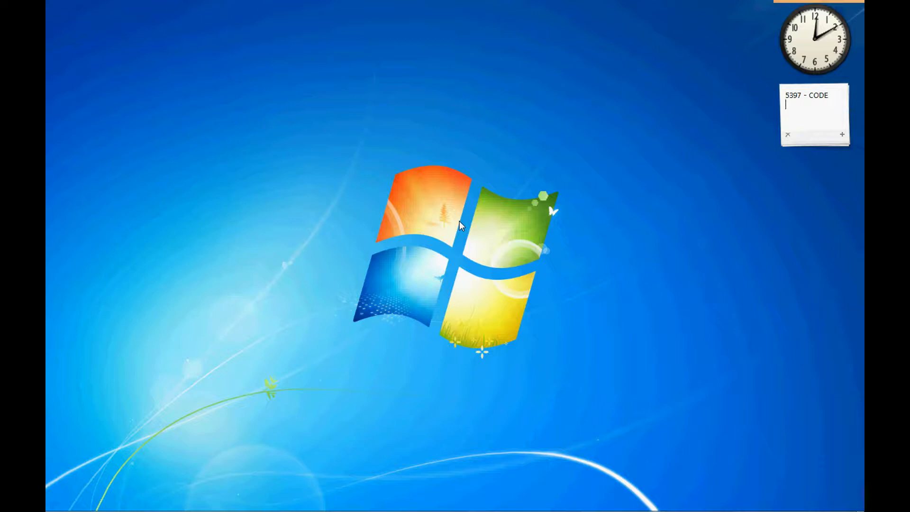
Step: Open vp.ini from the AdvPubSafety folder on Local Disk (C:)
mouse_move(120, 510)
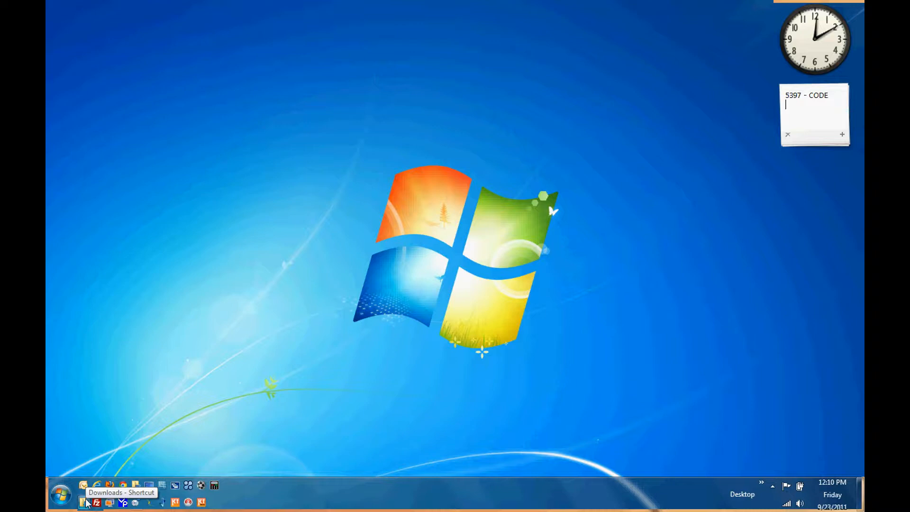
left_click(61, 494)
left_click(217, 330)
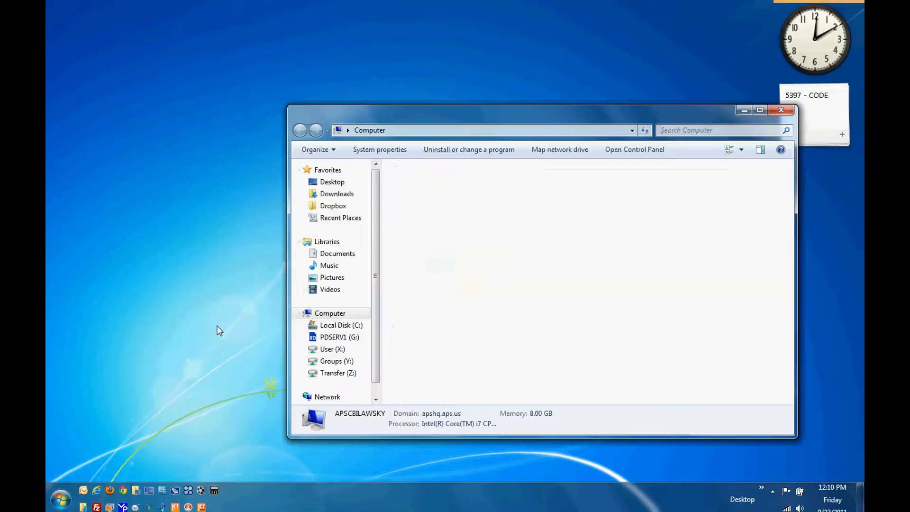
left_click(434, 185)
double_click(434, 184)
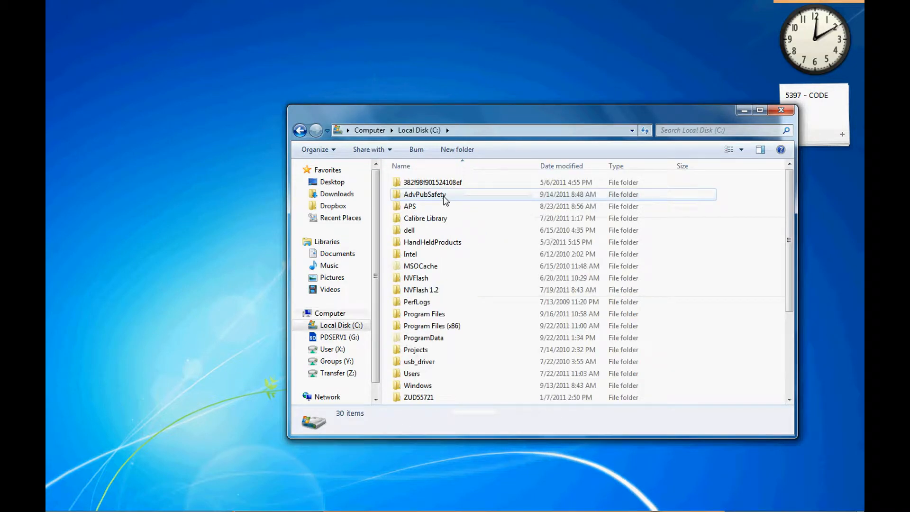
double_click(443, 195)
double_click(411, 339)
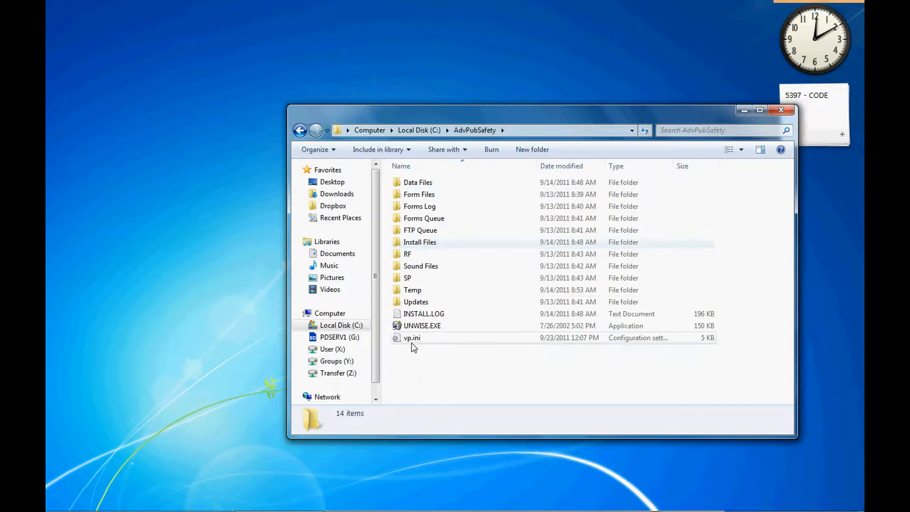
Step: In the FTPENHANCED section of vp.ini, set UPDATE to Yes
scroll(294, 184, "down", 1)
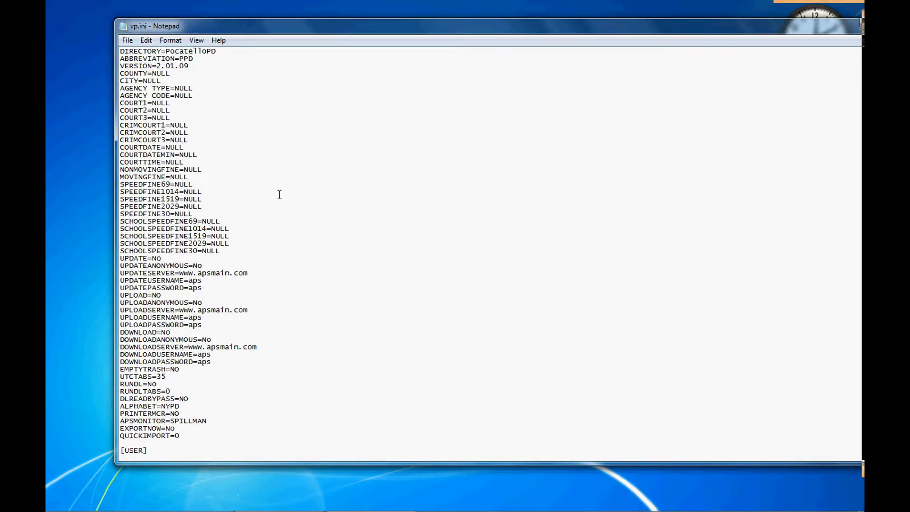
scroll(278, 194, "down", 10)
scroll(269, 203, "down", 5)
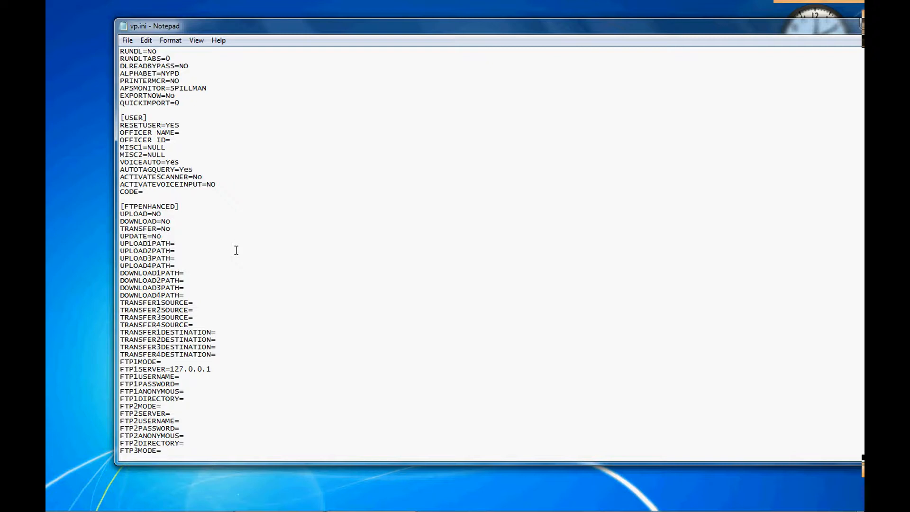
key("BackSpace")
key("BackSpace")
type("Yes")
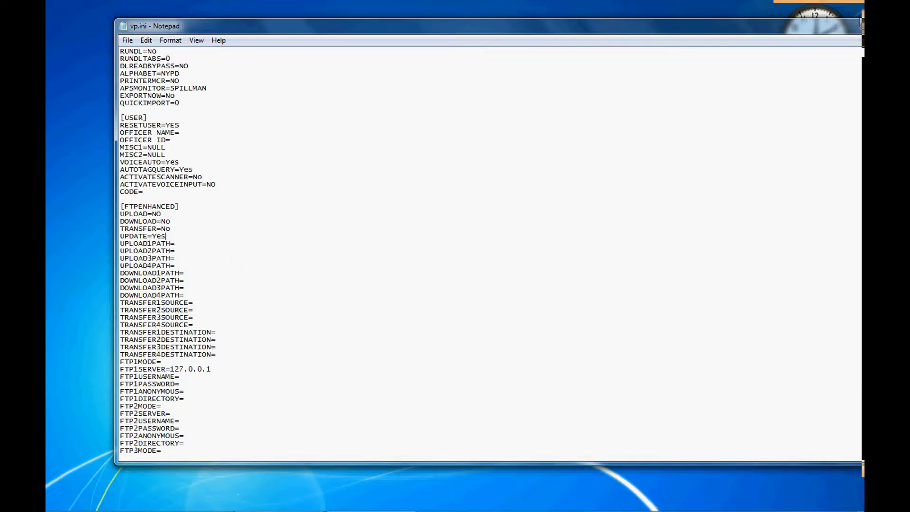
Step: Set UPDATESERVER in the FTPENHANCED section to 192.168.1.100
scroll(248, 237, "down", 11)
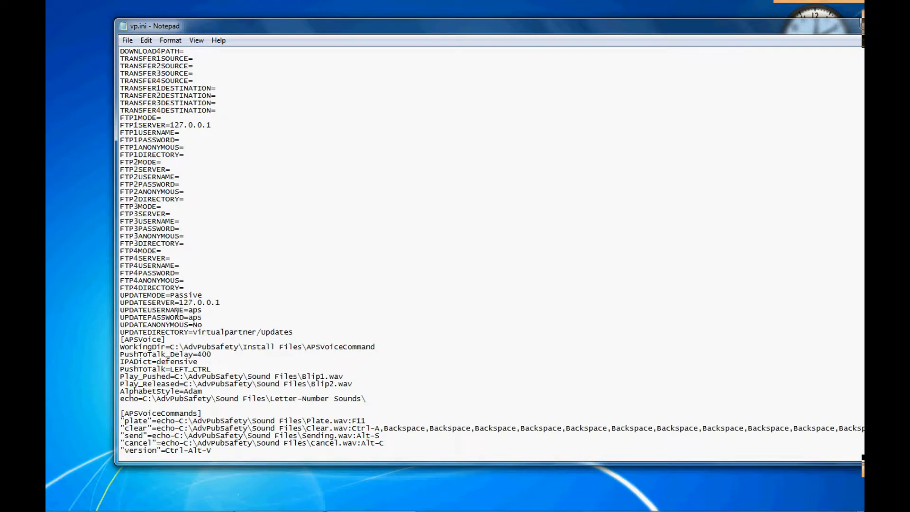
left_click_drag(179, 302, 219, 303)
type("192.1")
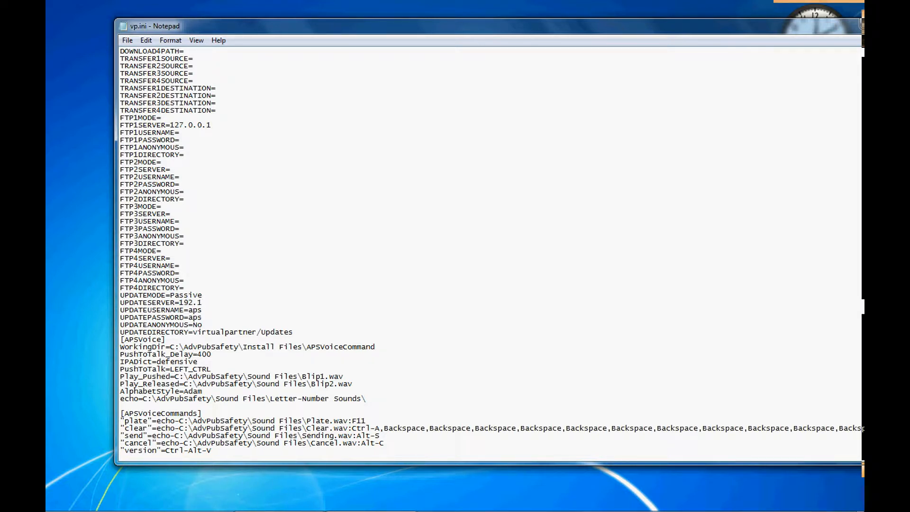
type("68.1")
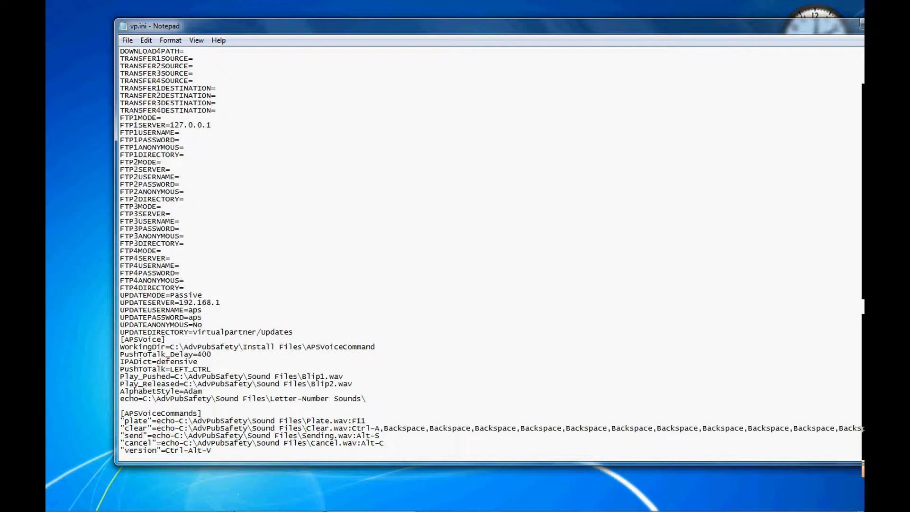
type(".100")
Step: Set UPDATEUSERNAME to the FTP account's username and enter the account password for UPDATEPASSWORD
left_click(236, 313)
Step: Save the edited vp.ini and close the file
left_click(128, 41)
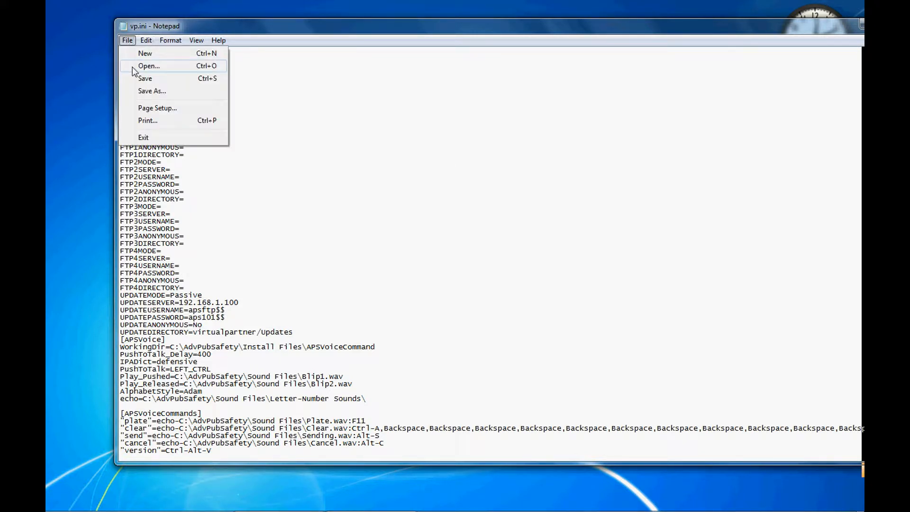
left_click(139, 83)
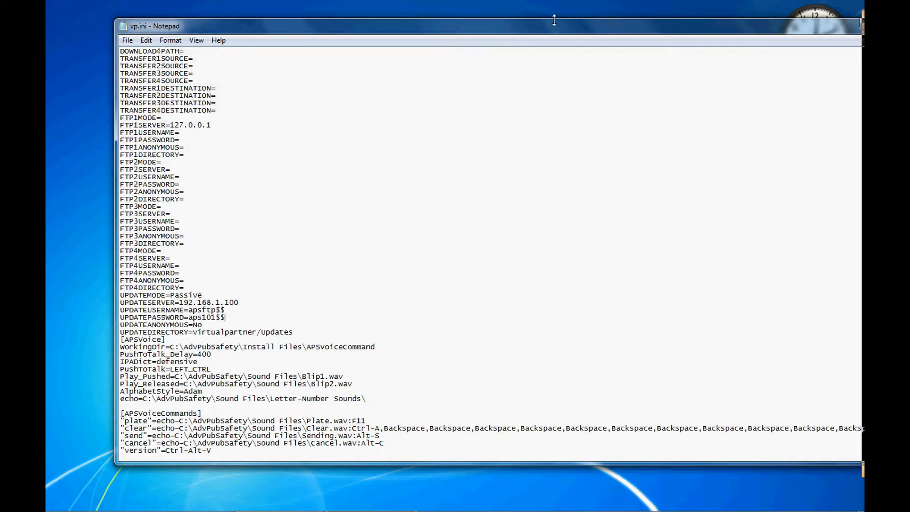
left_click_drag(553, 28, 417, 87)
left_click(769, 83)
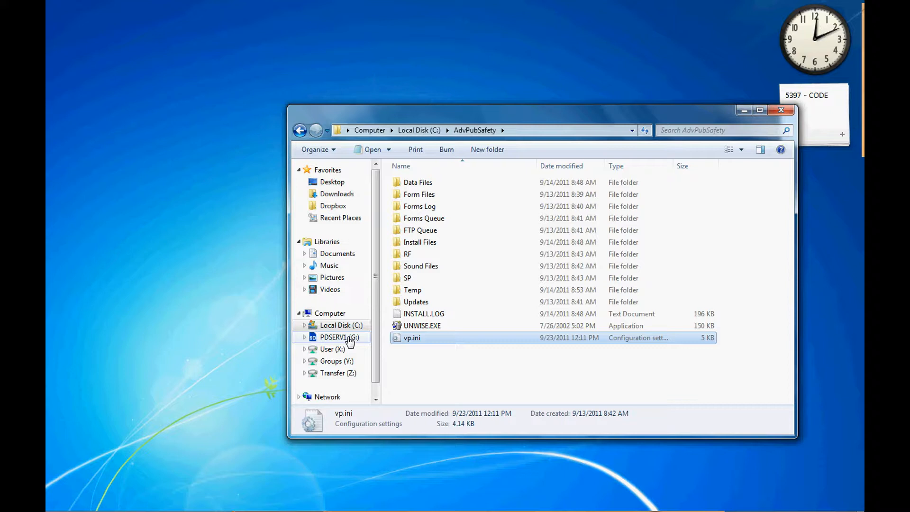
Step: Open the AdvPubSafety-Shell folder inside Updates on the PDSERV1 (G:) drive
left_click(350, 338)
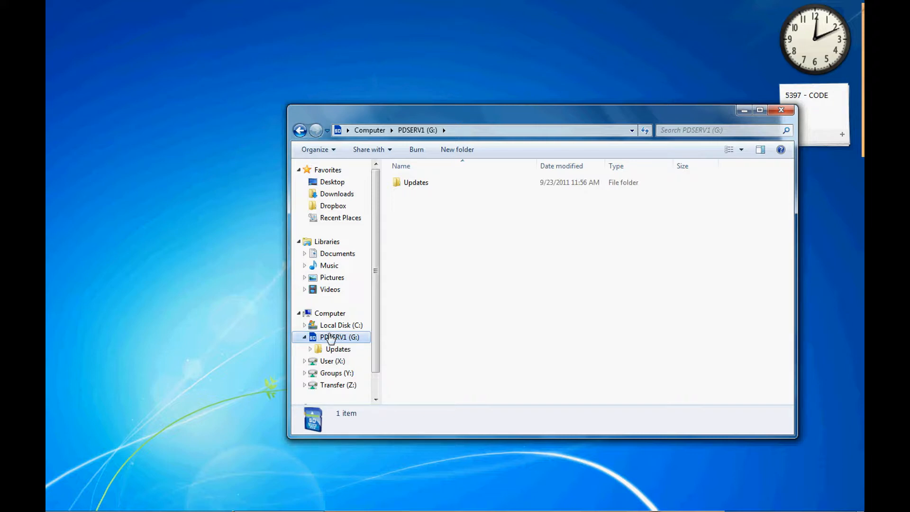
double_click(397, 186)
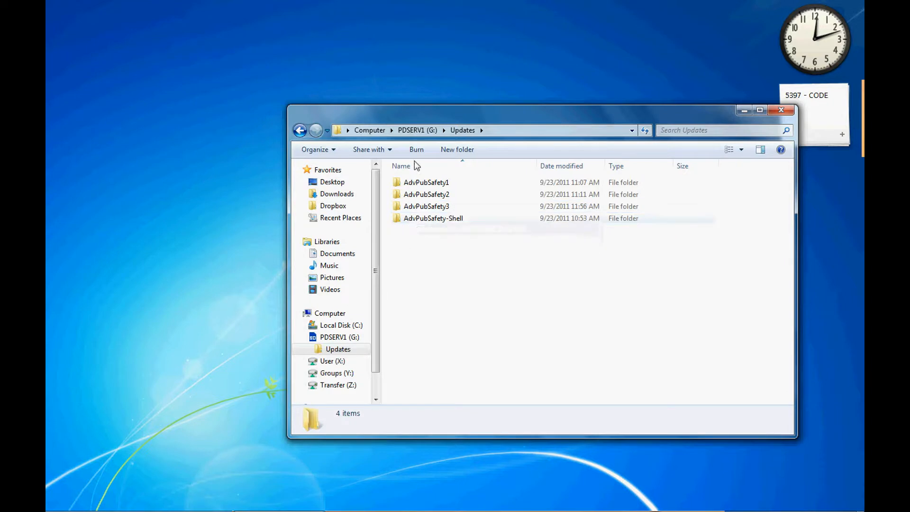
double_click(421, 221)
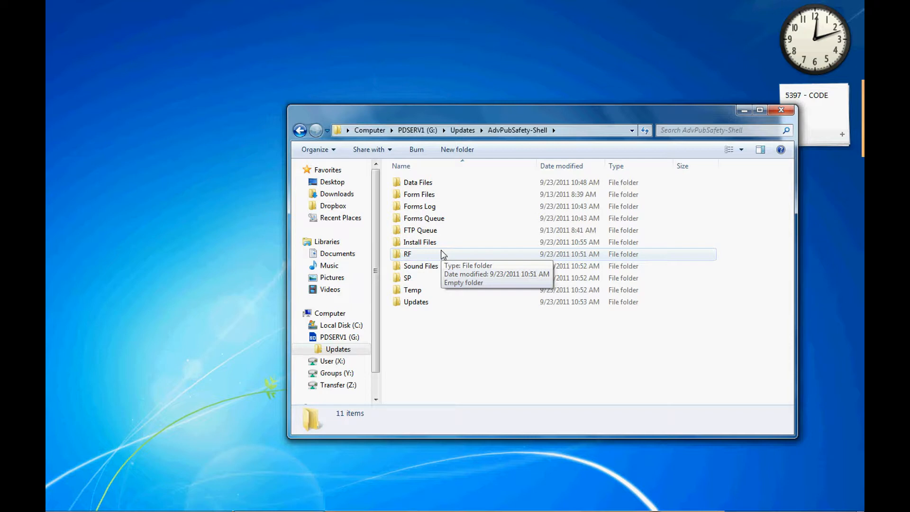
Step: Inspect the Data Files subfolders and the Form Files folder within AdvPubSafety-Shell for any files
double_click(428, 184)
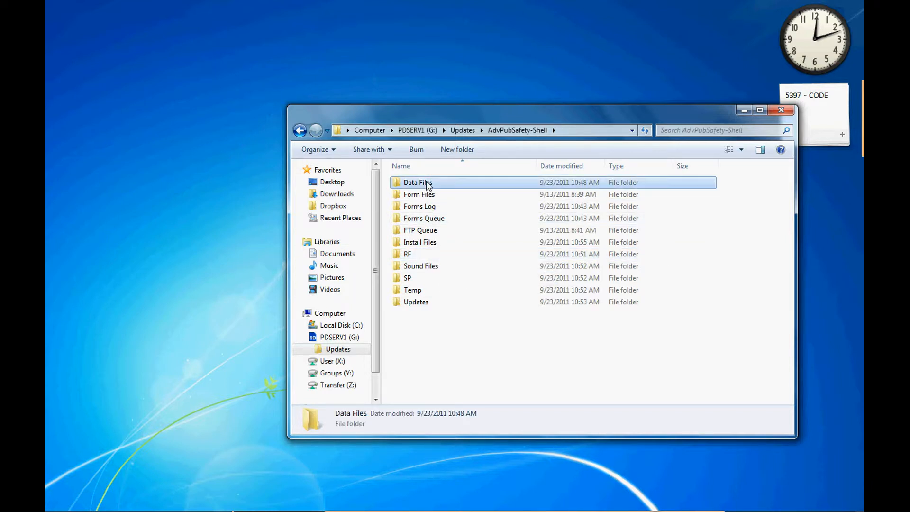
double_click(420, 194)
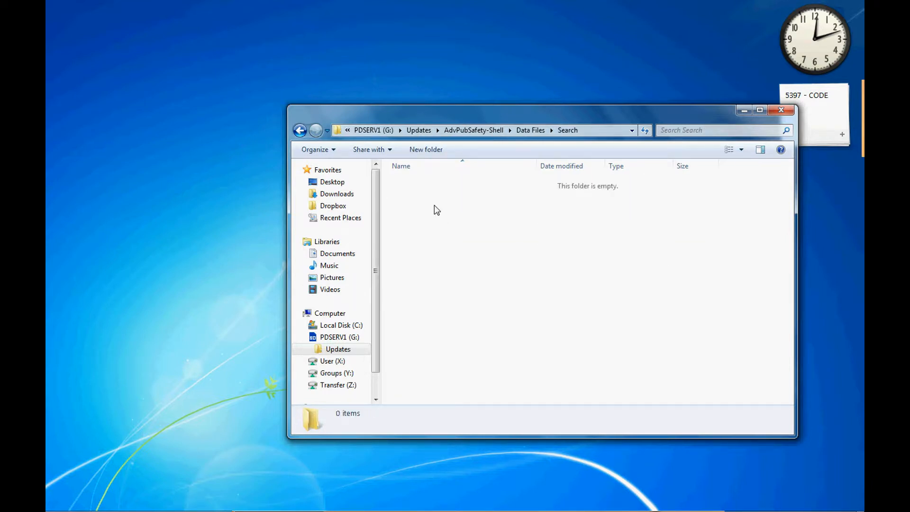
key("BackSpace")
key("Up")
key("Return")
key("BackSpace")
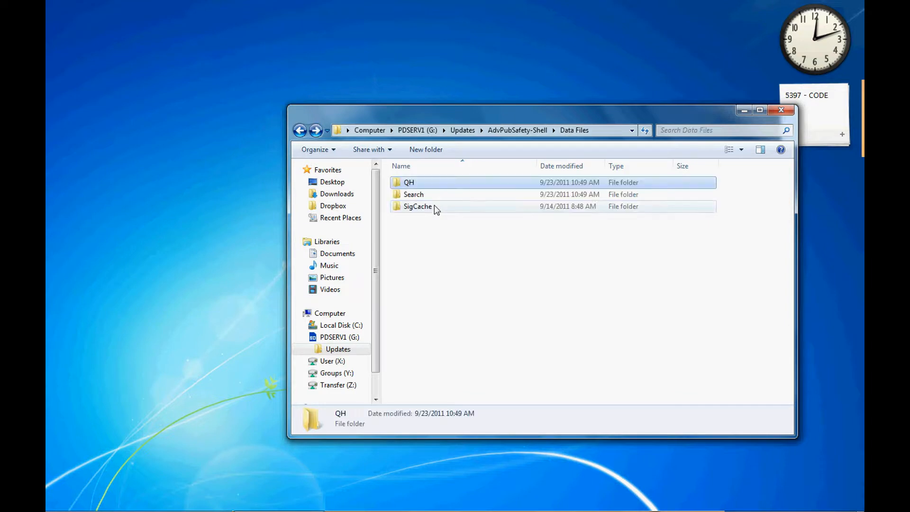
key("Down")
key("Down")
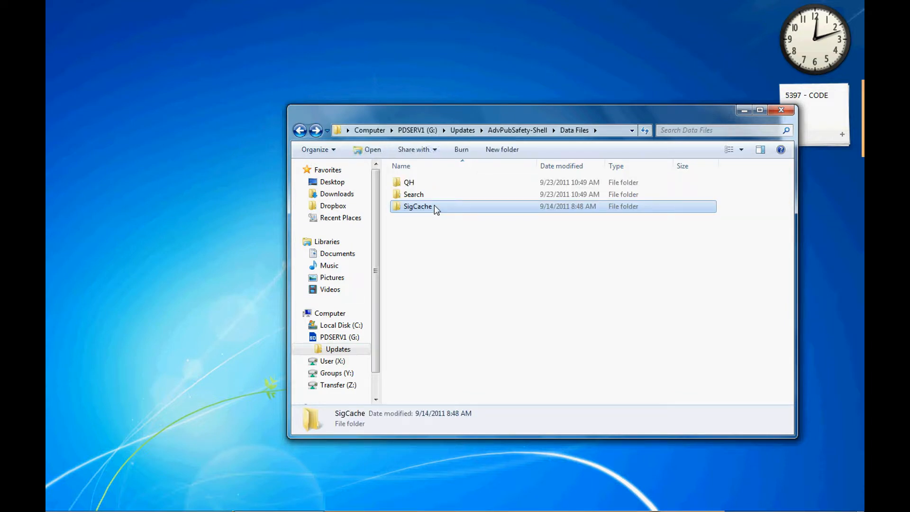
key("BackSpace")
key("Down")
key("Return")
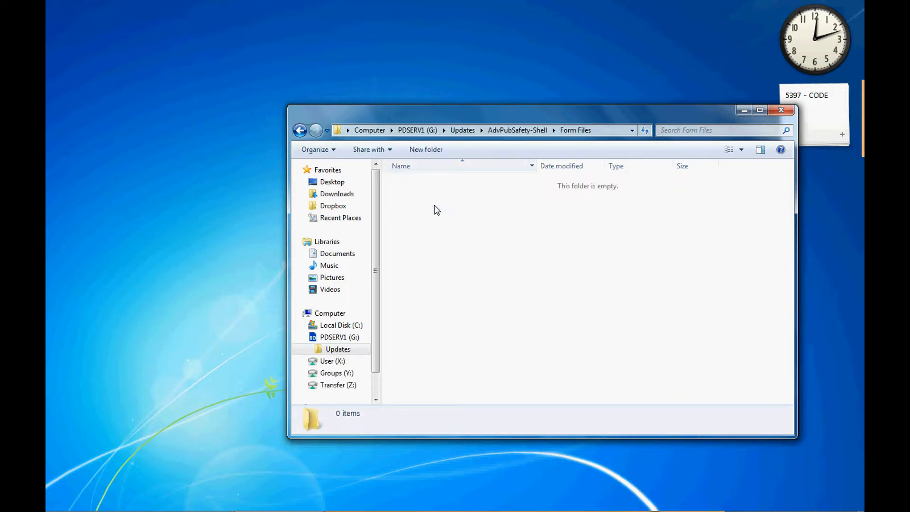
key("BackSpace")
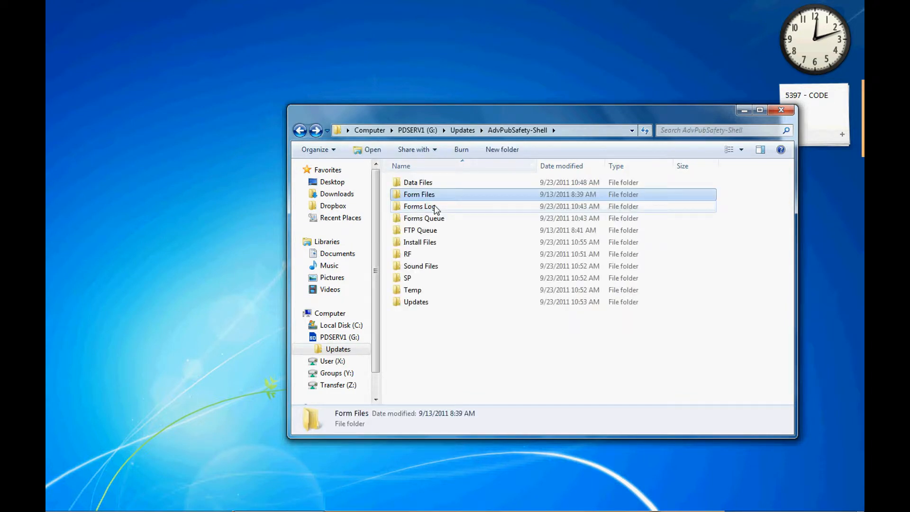
Step: Examine pocatello_traffic_dropdowns.txt in the Data Files folder of AdvPubSafety1, and return to the AdvPubSafety1 folder
left_click(462, 130)
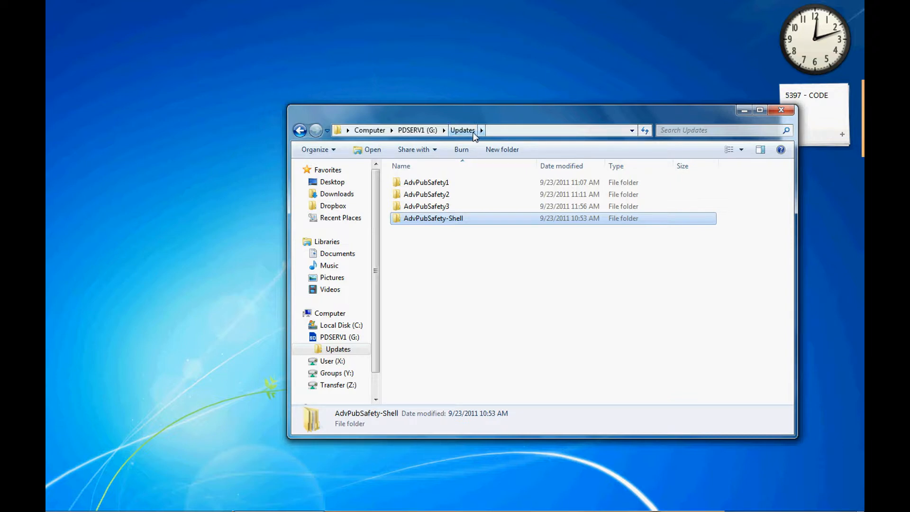
left_click(443, 184)
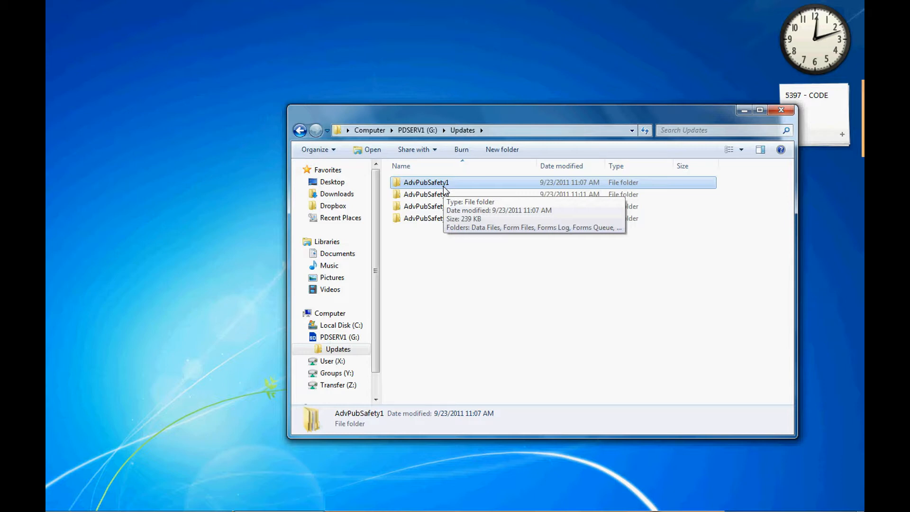
double_click(444, 187)
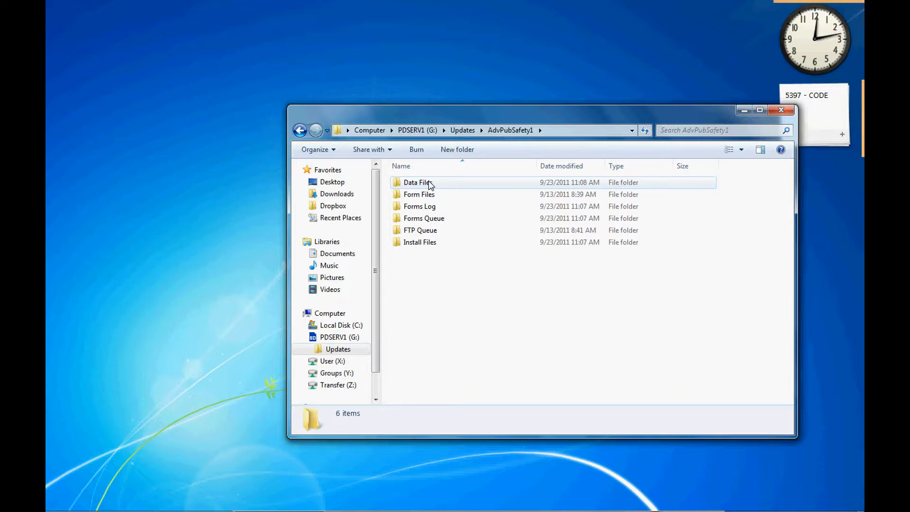
double_click(430, 183)
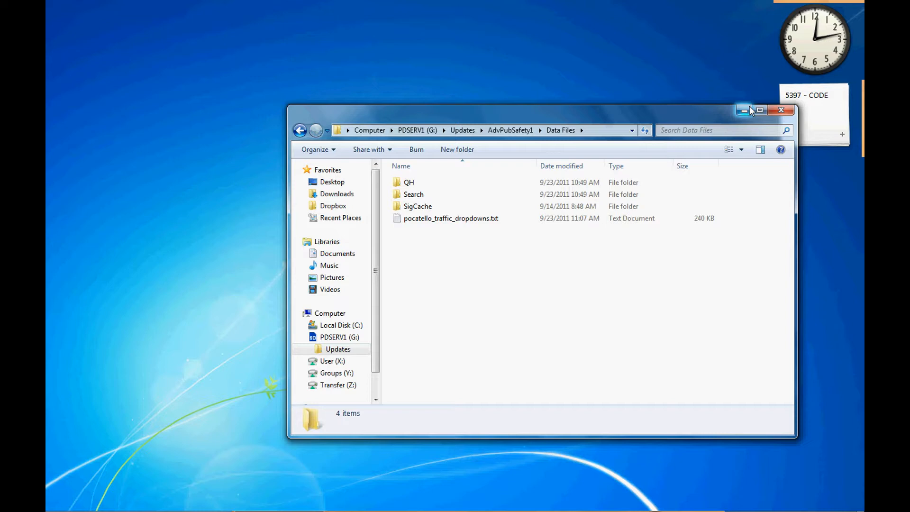
left_click(437, 225)
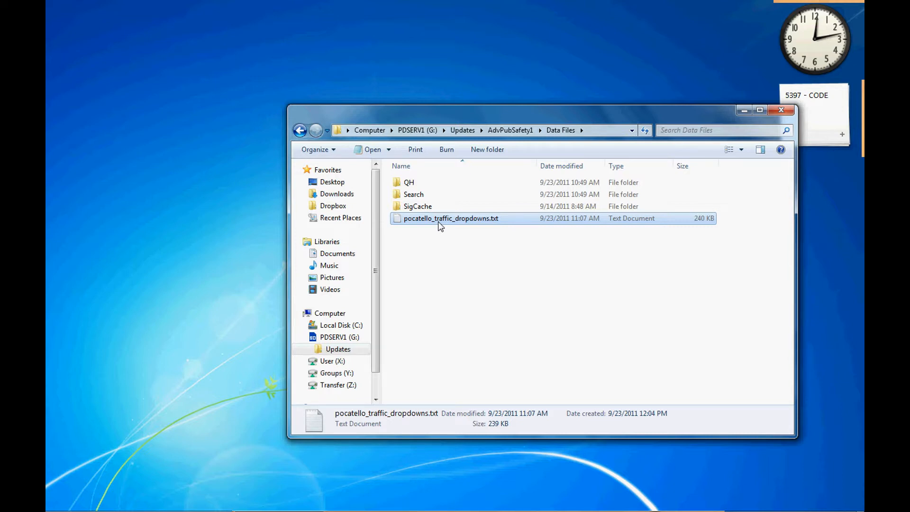
left_click(505, 130)
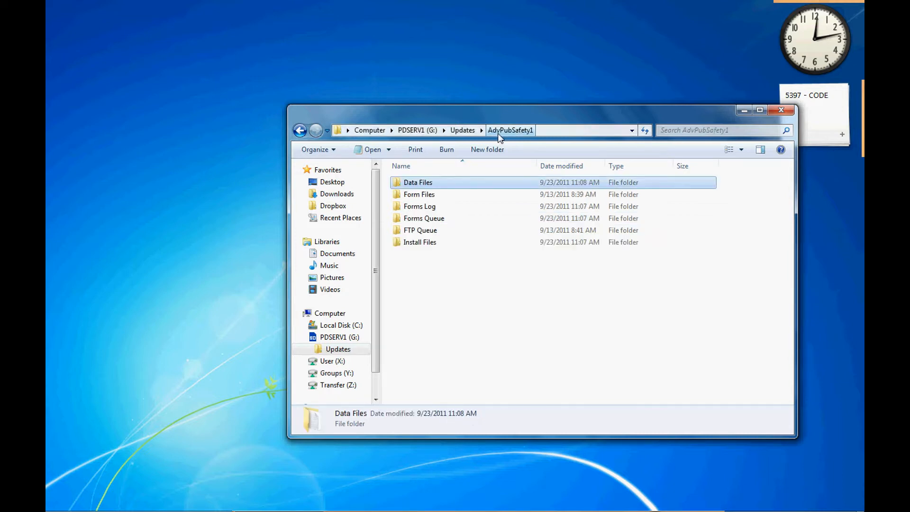
Step: Locate and select pocatello_traffic_dropdowns.txt on the Desktop
left_click(338, 183)
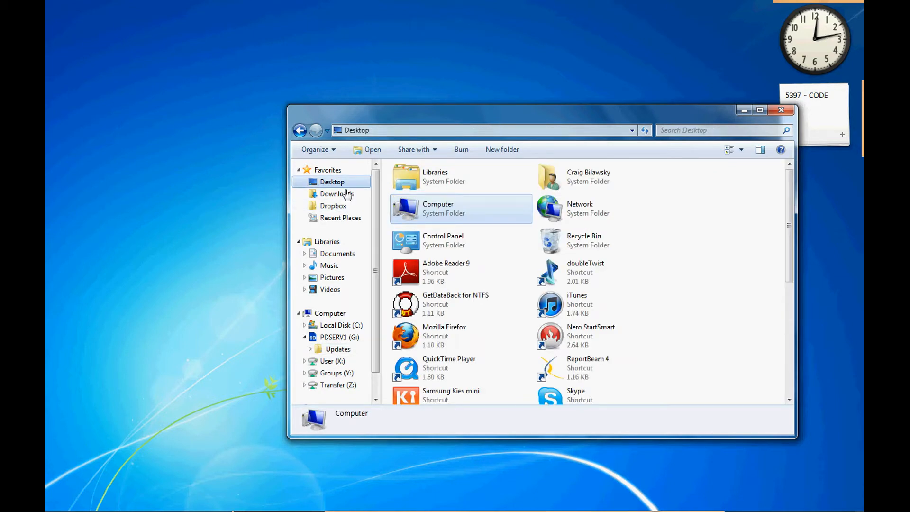
scroll(467, 251, "down", 5)
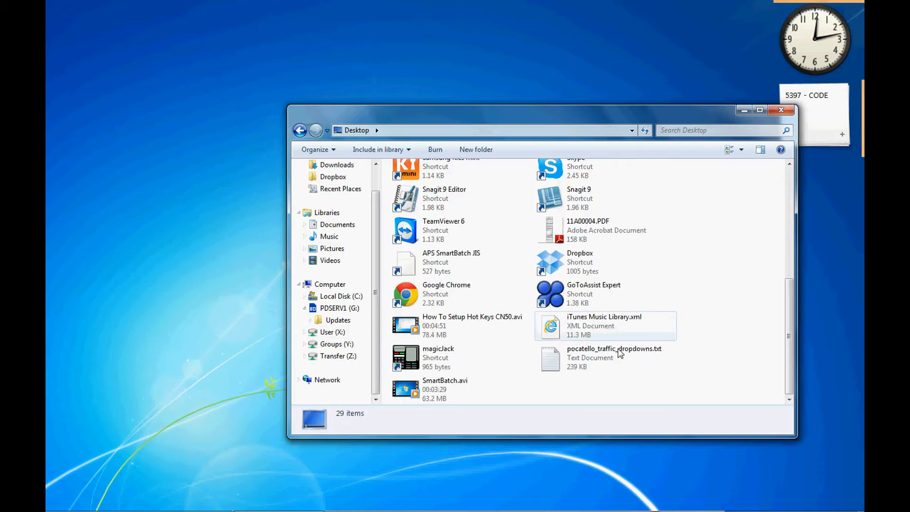
left_click(616, 355)
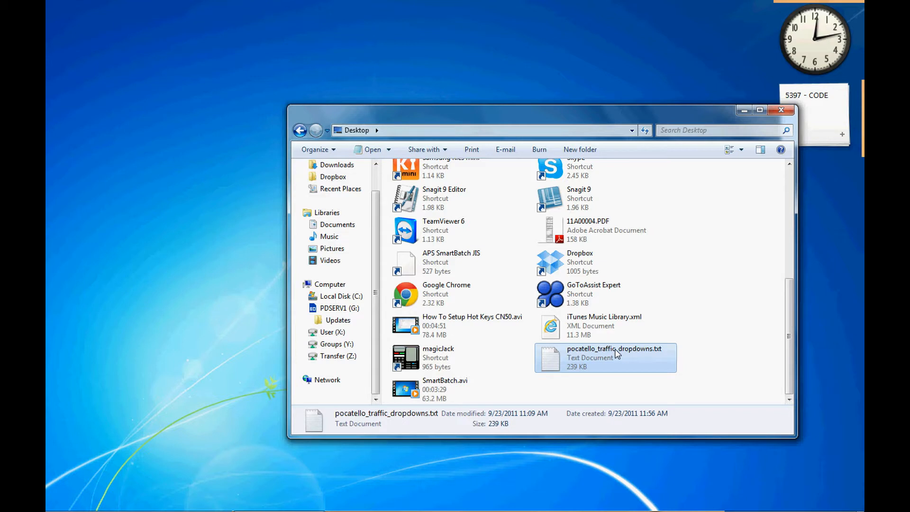
Step: Examine the Data Files folder of AdvPubSafety2 under Updates on PDSERV1 (G:), and return to the AdvPubSafety2 folder
left_click(338, 319)
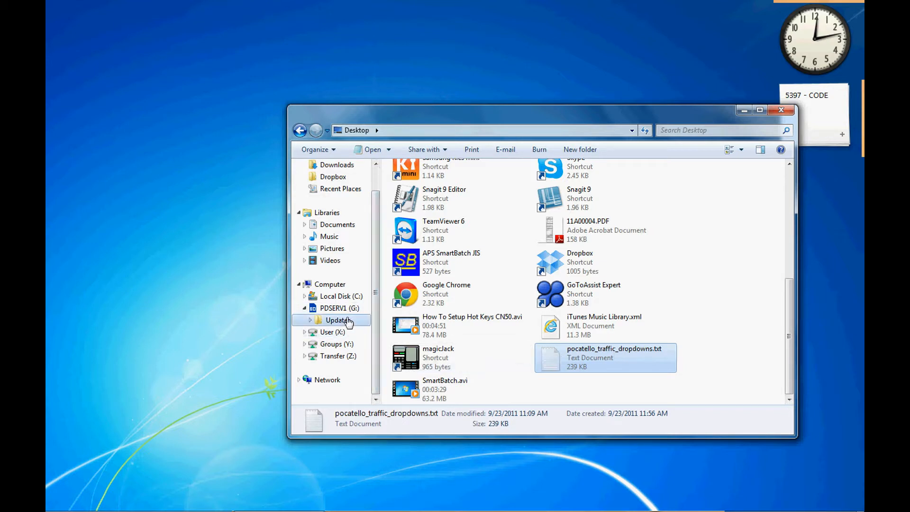
double_click(427, 194)
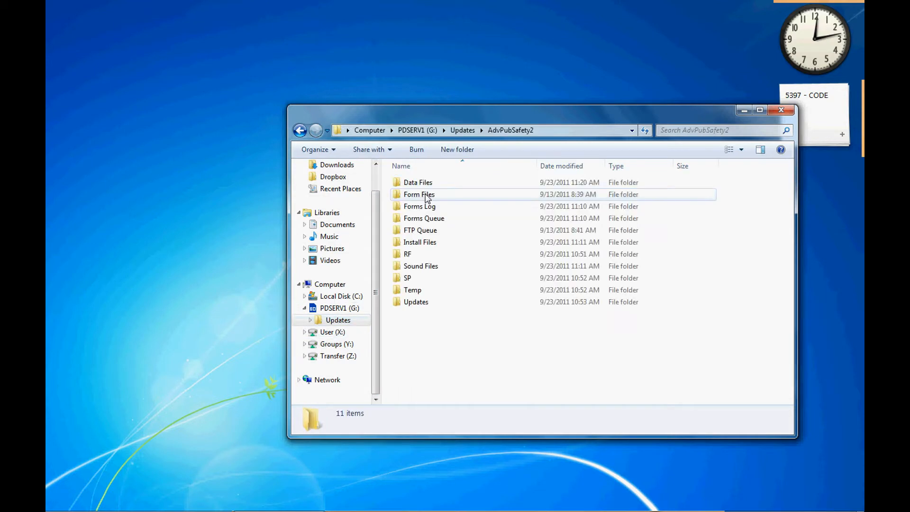
left_click(426, 184)
double_click(428, 188)
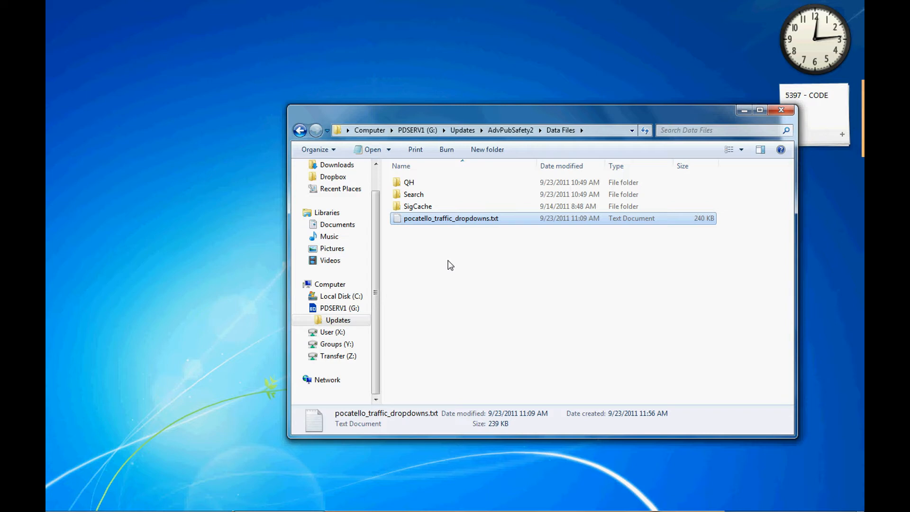
left_click(504, 131)
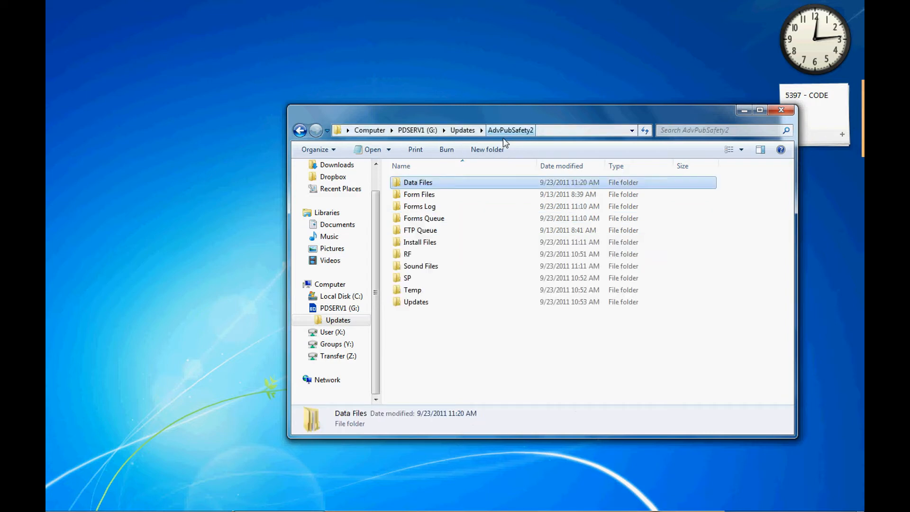
Step: Return to the Updates folder on PDSERV1 (G:), view its properties, and close them
left_click(455, 130)
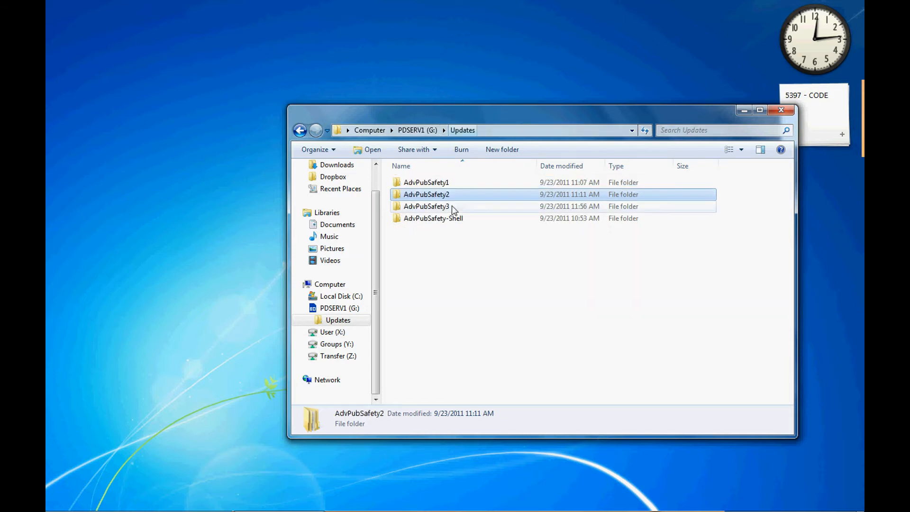
right_click(419, 256)
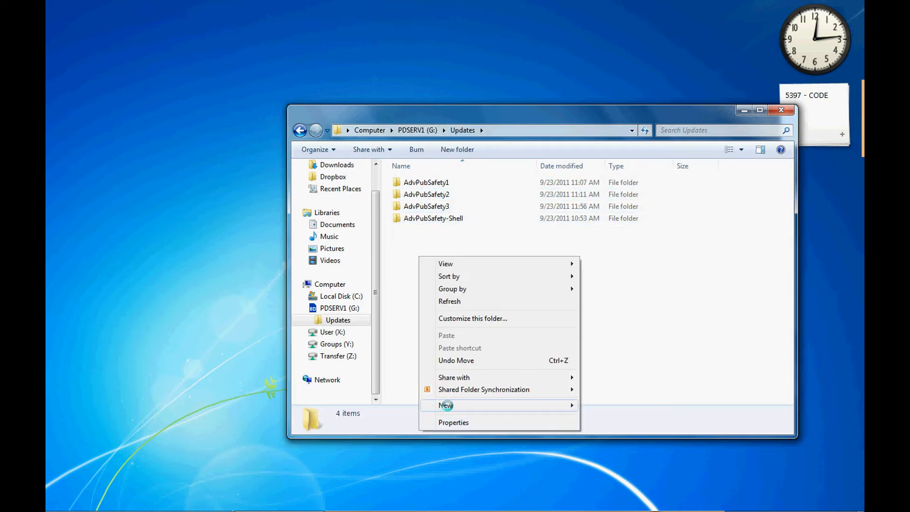
left_click(450, 427)
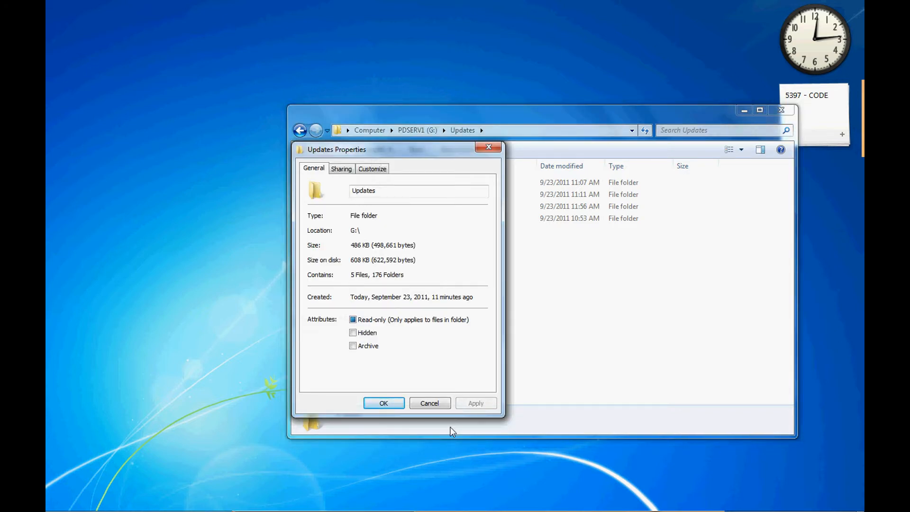
left_click(383, 403)
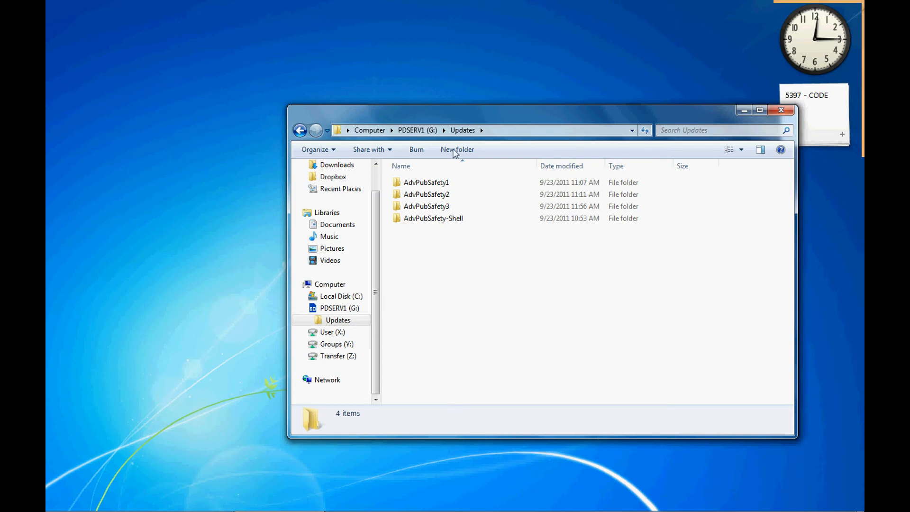
Step: Duplicate the AdvPubSafety-Shell folder within Updates and rename the copy AdvPubSafety4
left_click(431, 219)
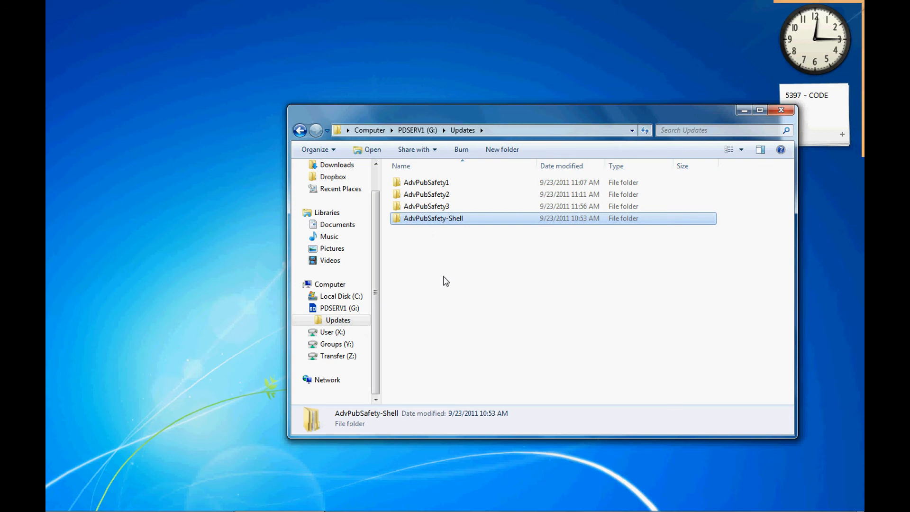
key("ctrl+v")
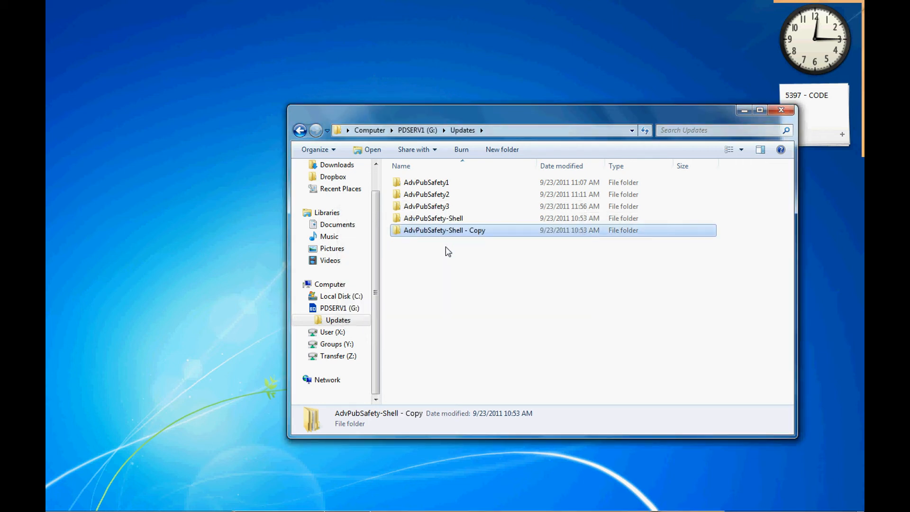
left_click(455, 232)
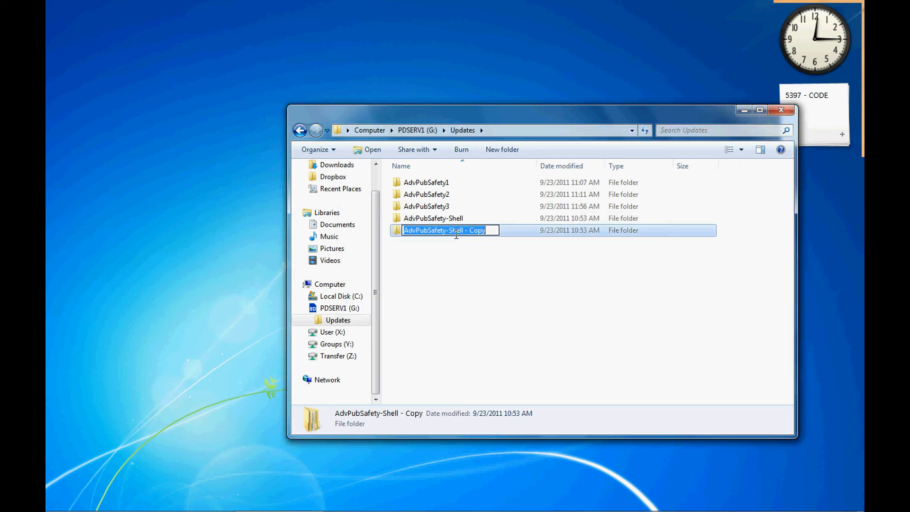
type("Adv")
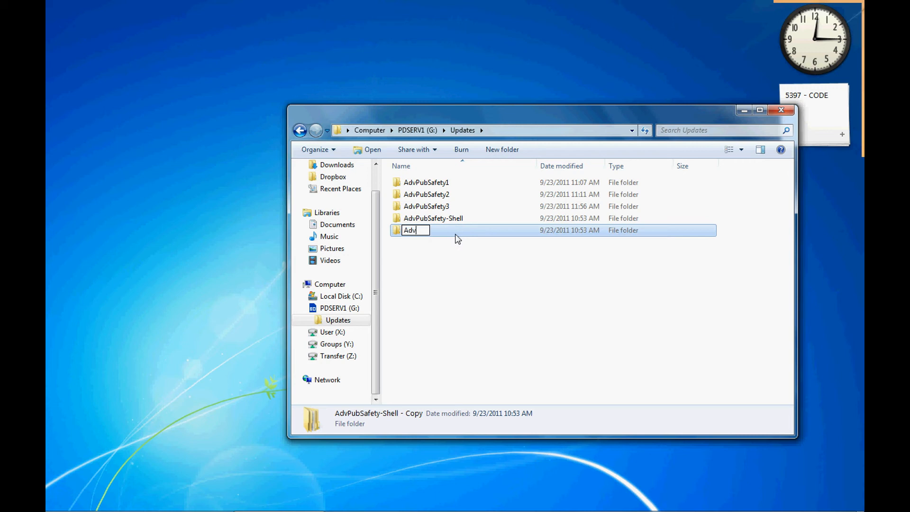
type("PubSafety4")
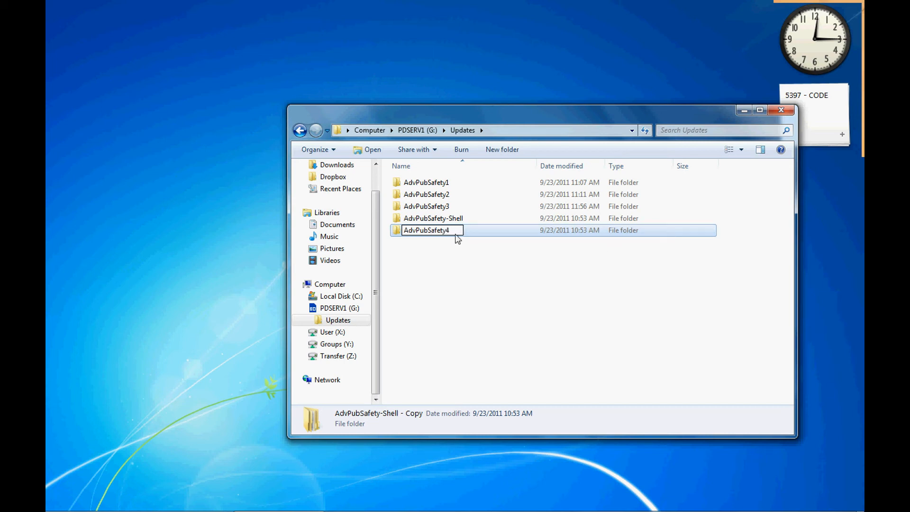
key("Return")
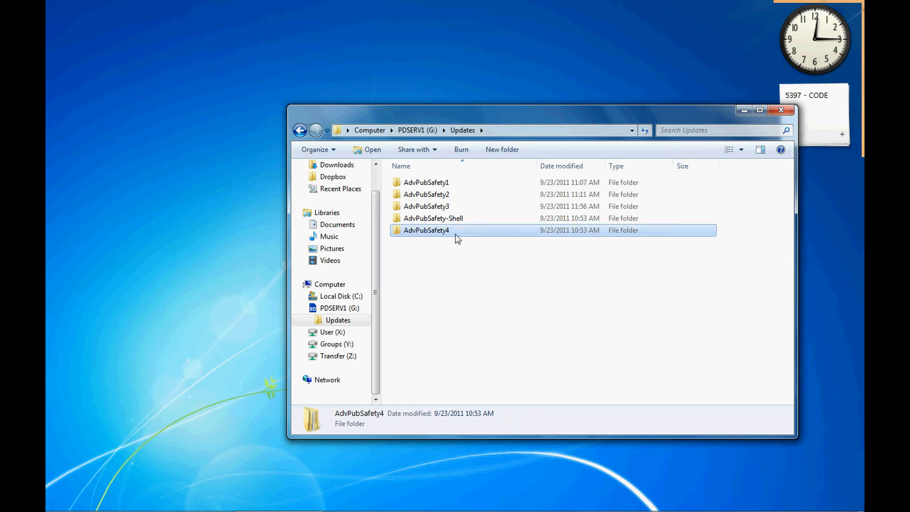